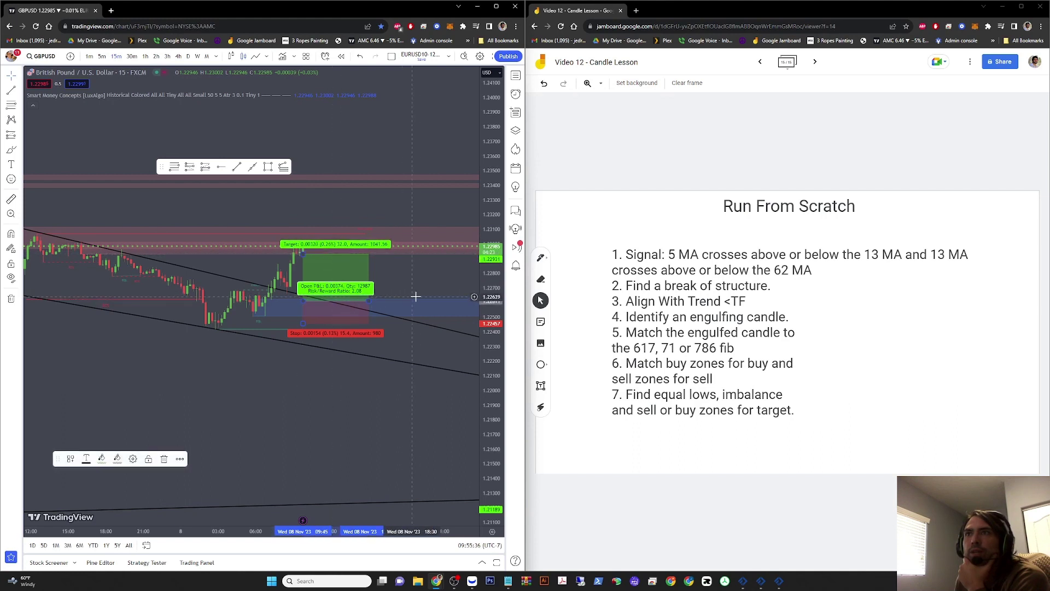
# Deselect the long position and zoom out the GBPUSD chart to show the whole falling channel
pyautogui.click(409, 267)
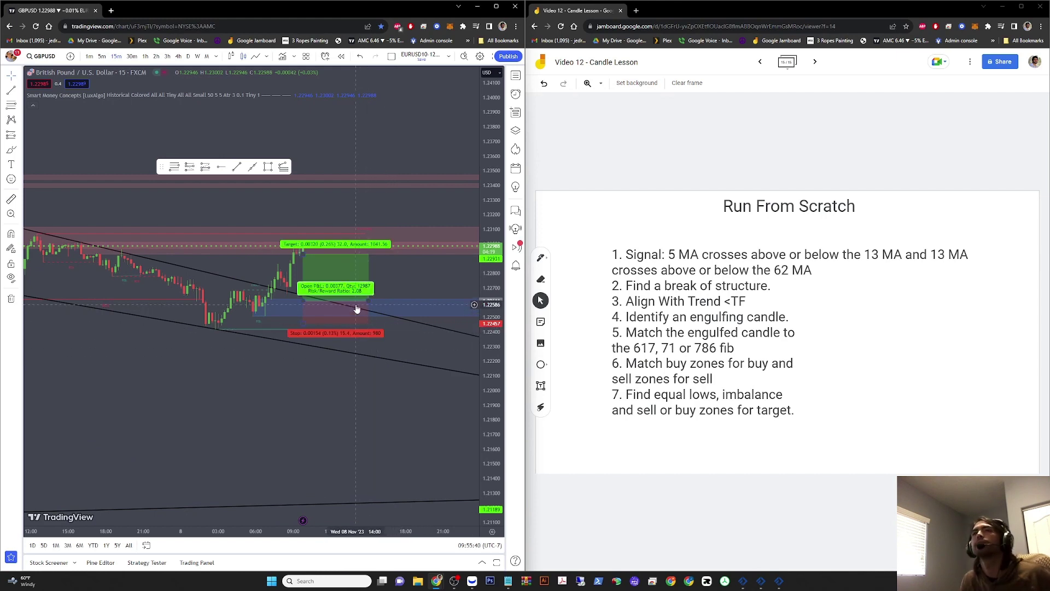
pyautogui.scroll(-3, 357, 309)
pyautogui.scroll(-1, 357, 310)
pyautogui.scroll(-1, 358, 311)
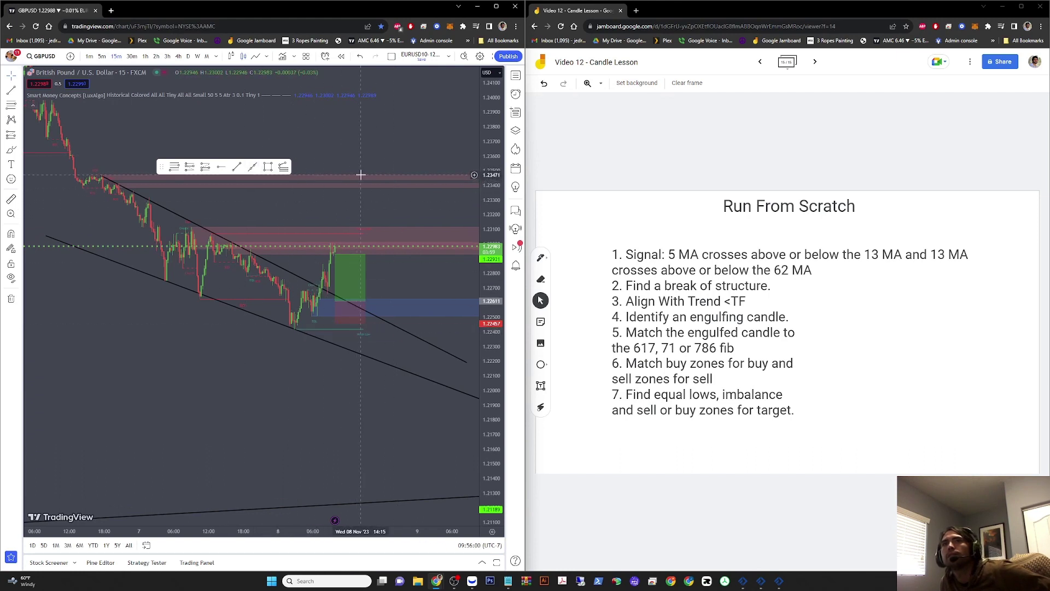
# Try the long position's target near 1.2348, then return it to about 1.2292 and reselect the tool
pyautogui.moveTo(334, 254)
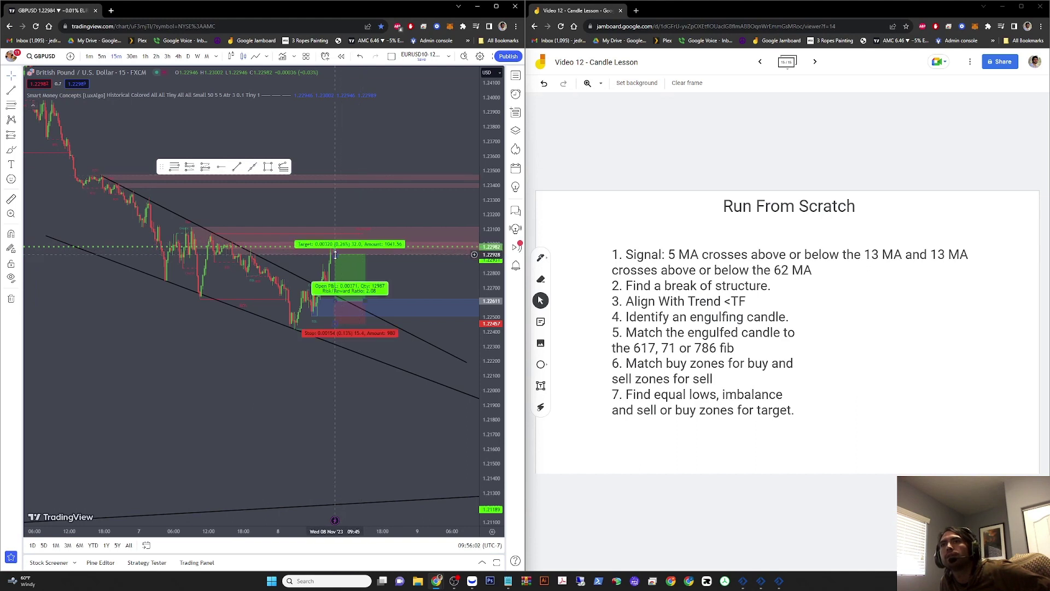
pyautogui.moveTo(335, 254); pyautogui.dragTo(337, 174)
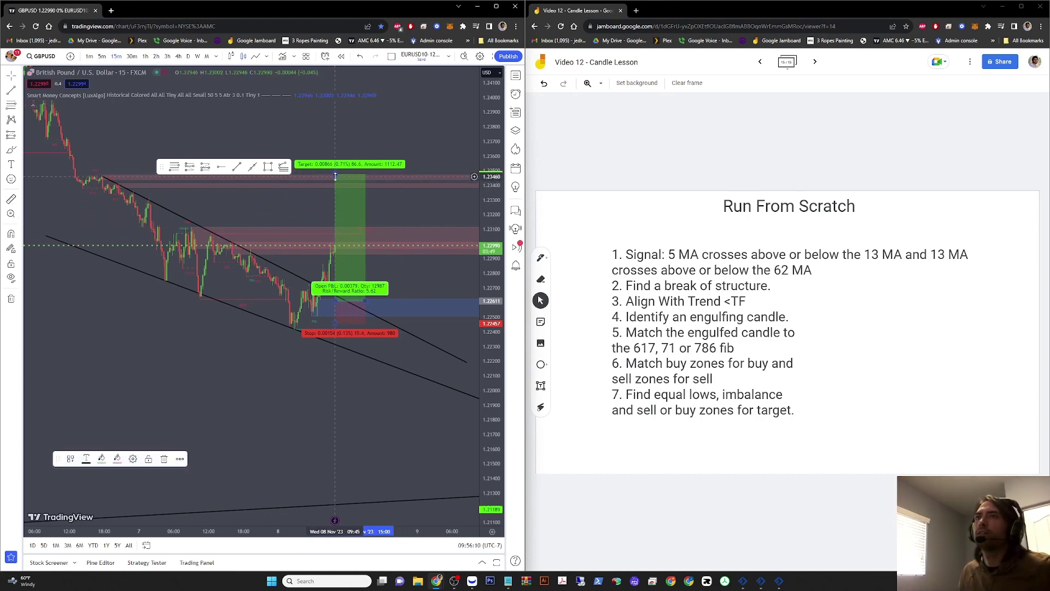
pyautogui.moveTo(335, 176); pyautogui.dragTo(346, 253)
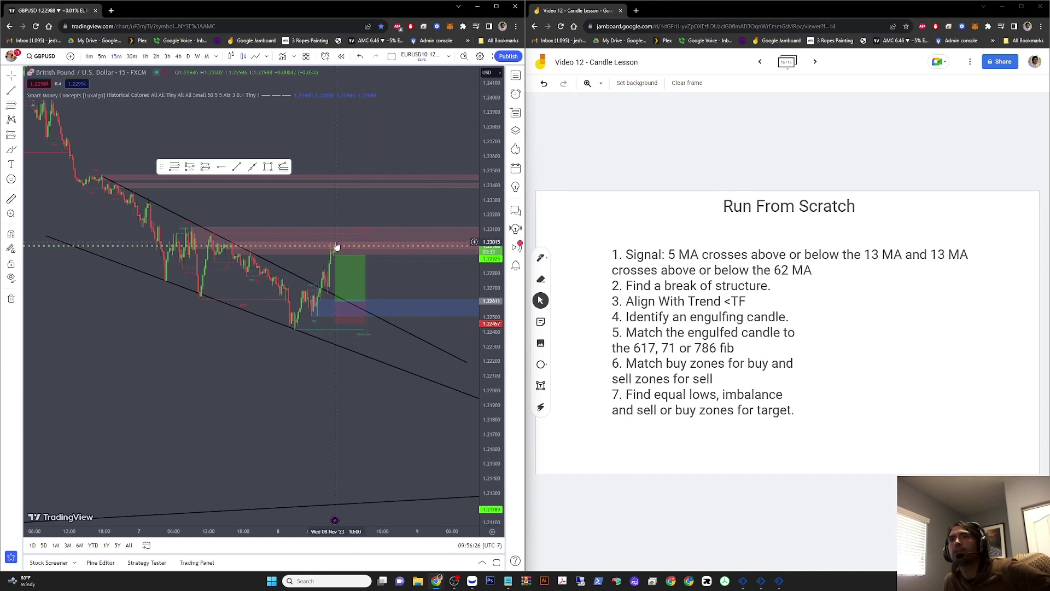
pyautogui.click(341, 292)
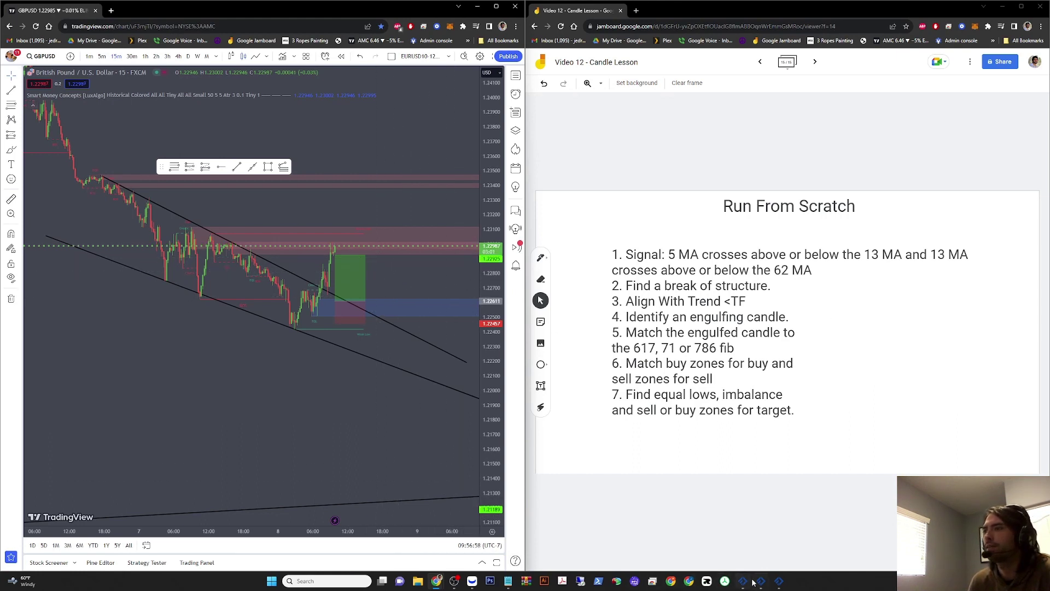
# Bring the MetaTrader 4 terminal up beside the TradingView chart
pyautogui.moveTo(750, 585)
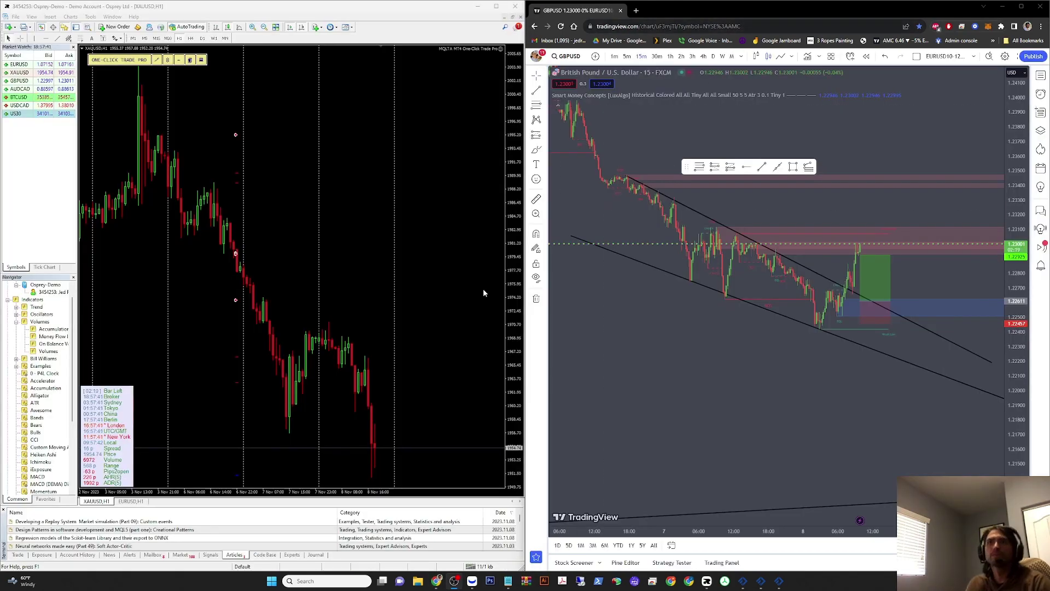
# Open a GBPUSD H1 chart in MetaTrader 4 with the One-Click Trade Pro panel at 1.00 lots
pyautogui.click(22, 555)
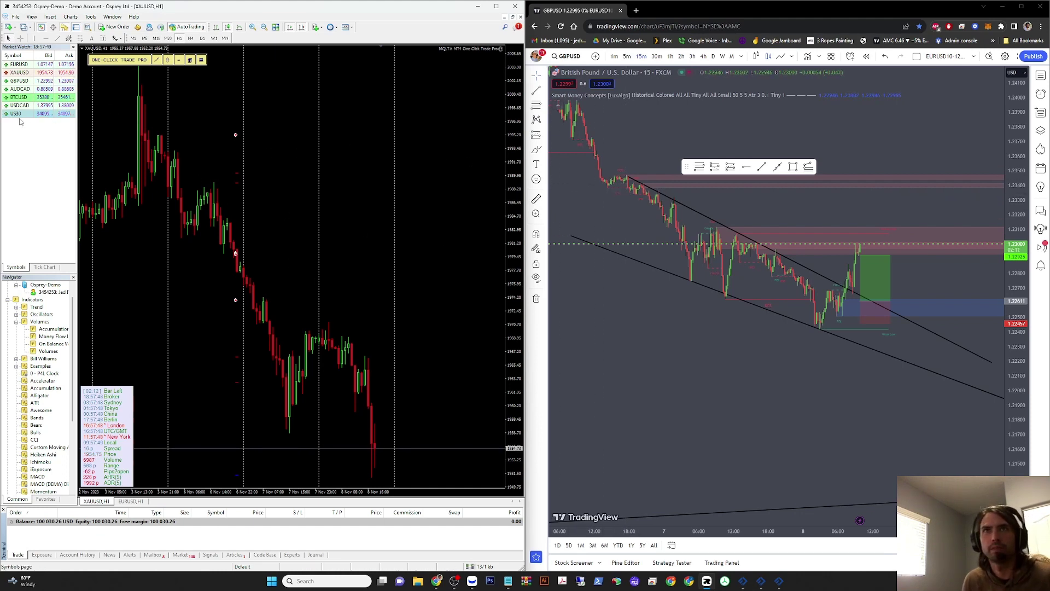
pyautogui.click(27, 82)
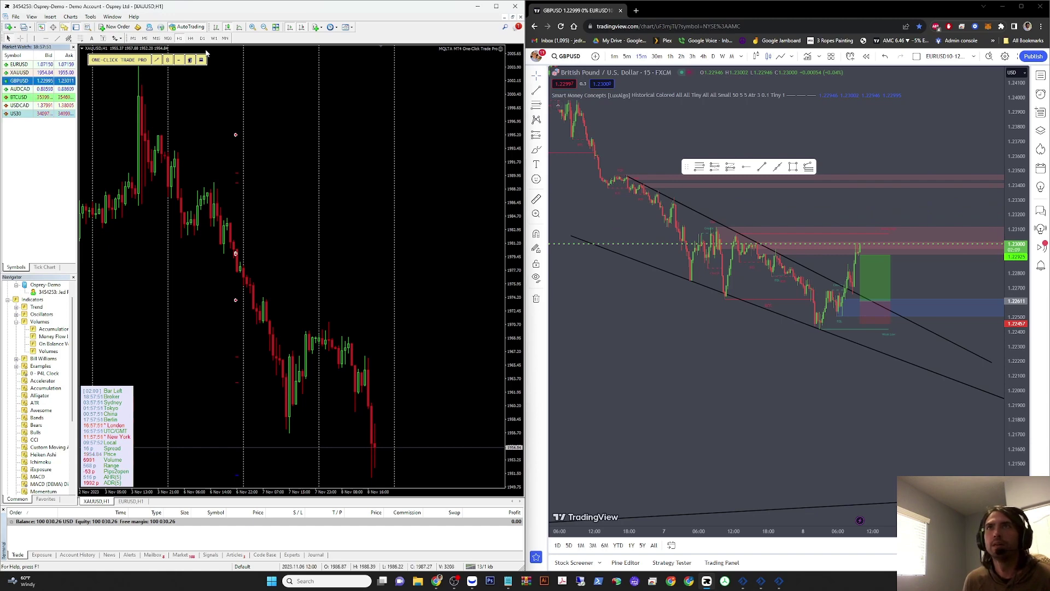
pyautogui.click(276, 27)
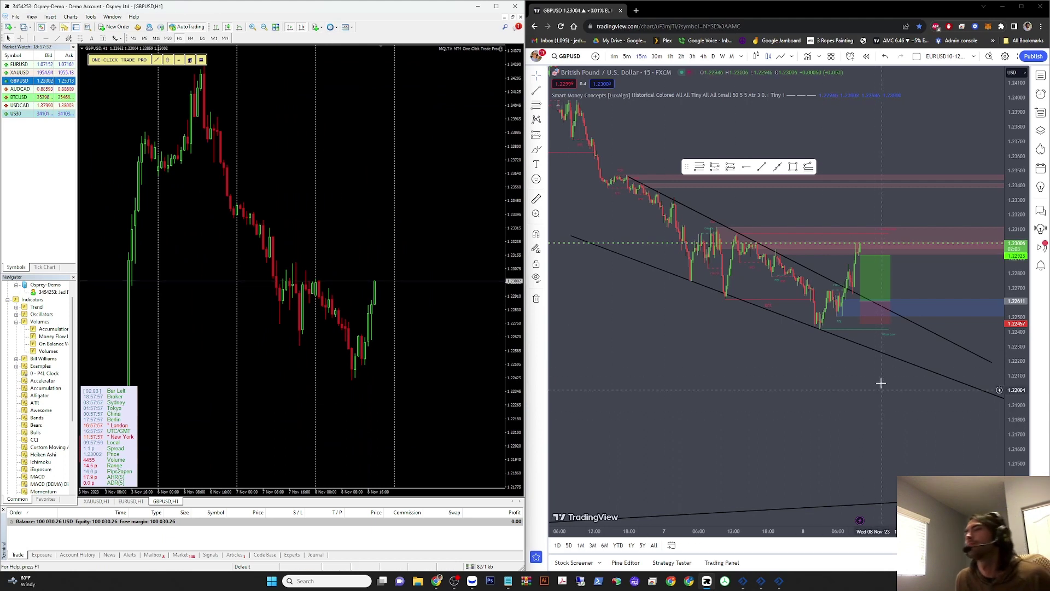
pyautogui.click(160, 62)
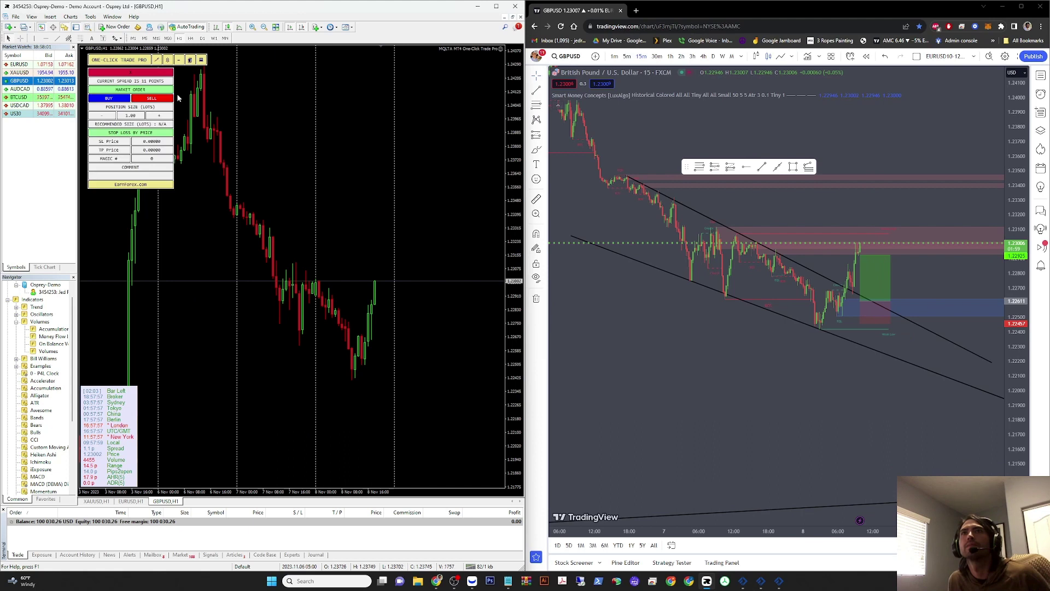
pyautogui.click(201, 61)
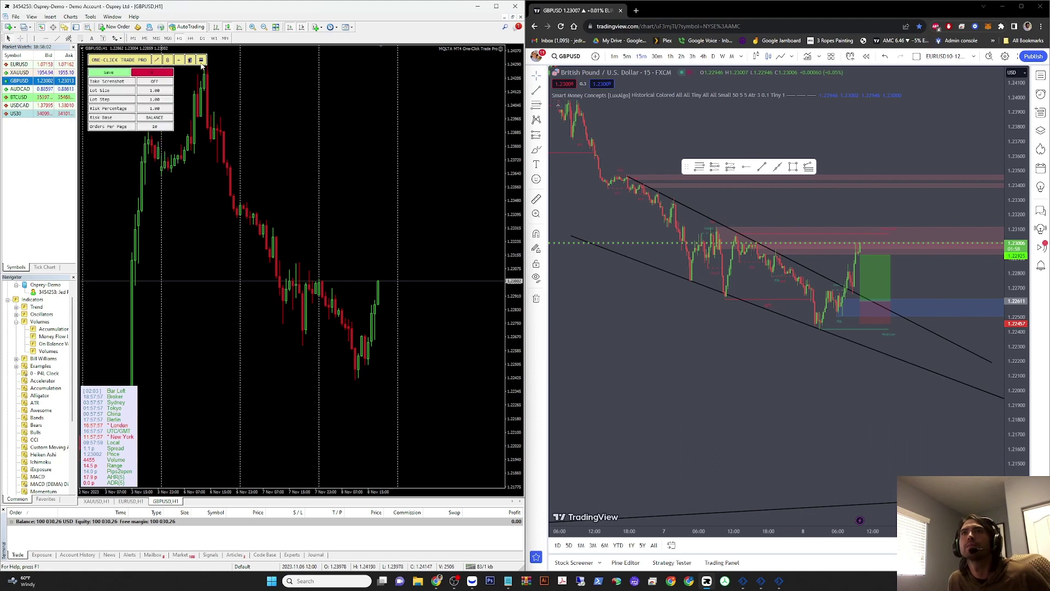
pyautogui.click(168, 60)
pyautogui.click(855, 294)
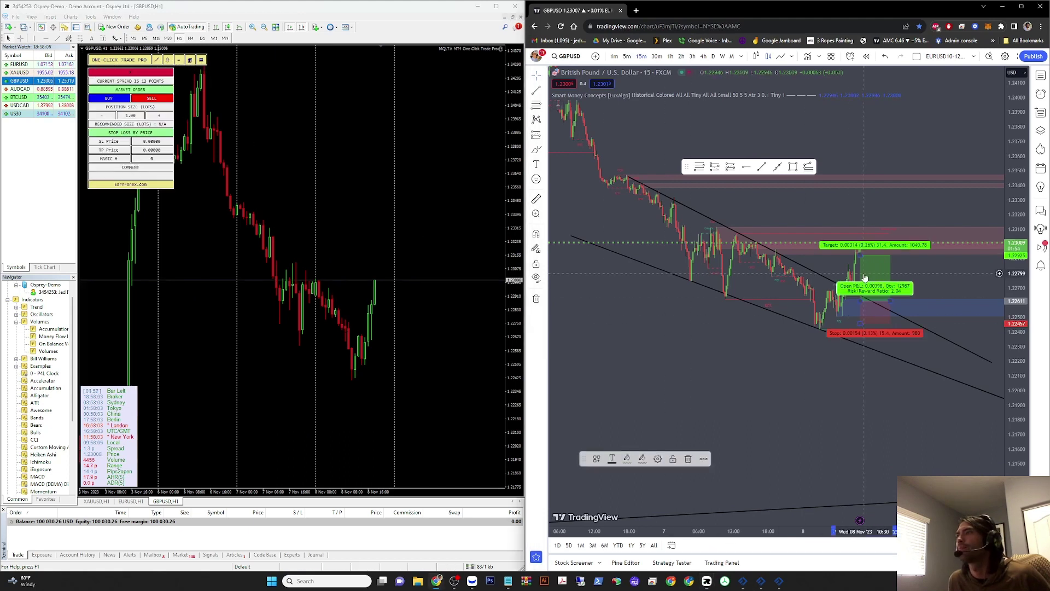
# Set the long position entry to 1.22610 and paste it as MT4's pending order open price
pyautogui.doubleClick(876, 272)
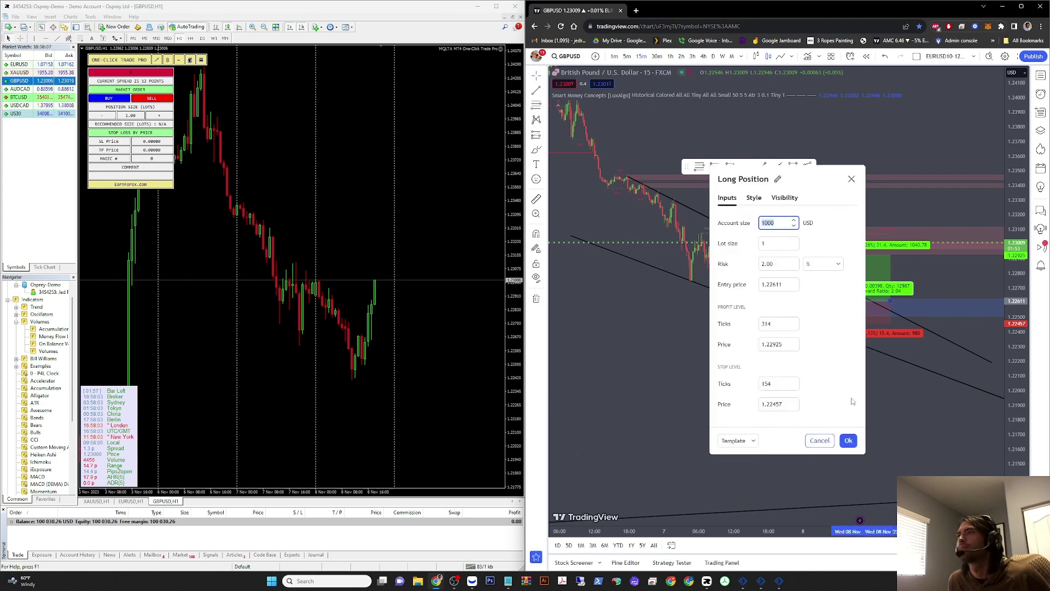
pyautogui.click(793, 288)
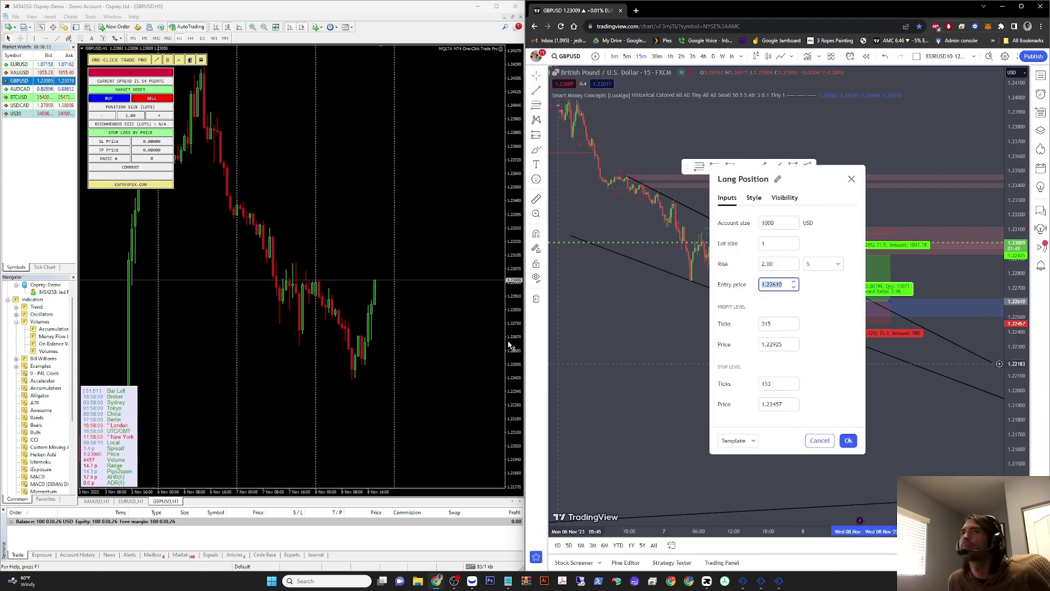
pyautogui.click(147, 89)
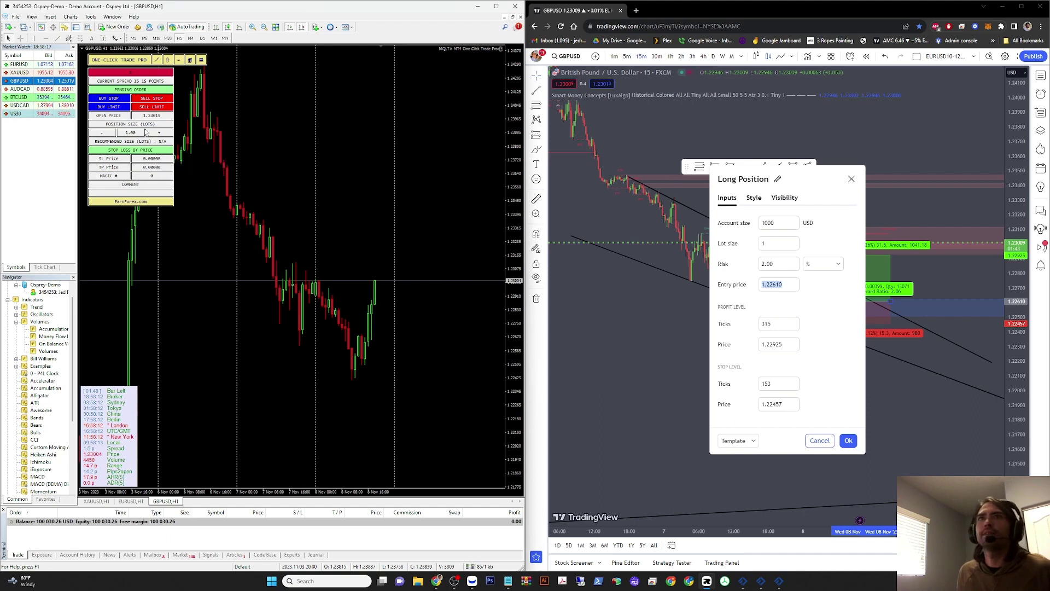
pyautogui.doubleClick(152, 115)
pyautogui.write('1.22610')
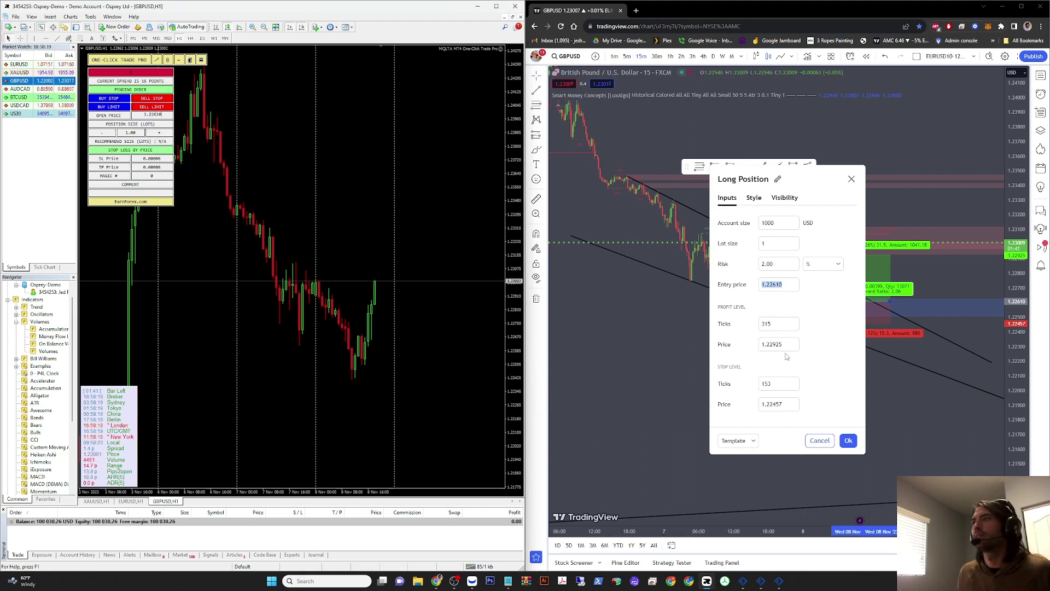
# Copy take profit 1.22925 and stop loss 1.22457 into MT4 and place the 6.54-lot buy limit
pyautogui.doubleClick(784, 344)
pyautogui.hotkey('ctrl', 'c')
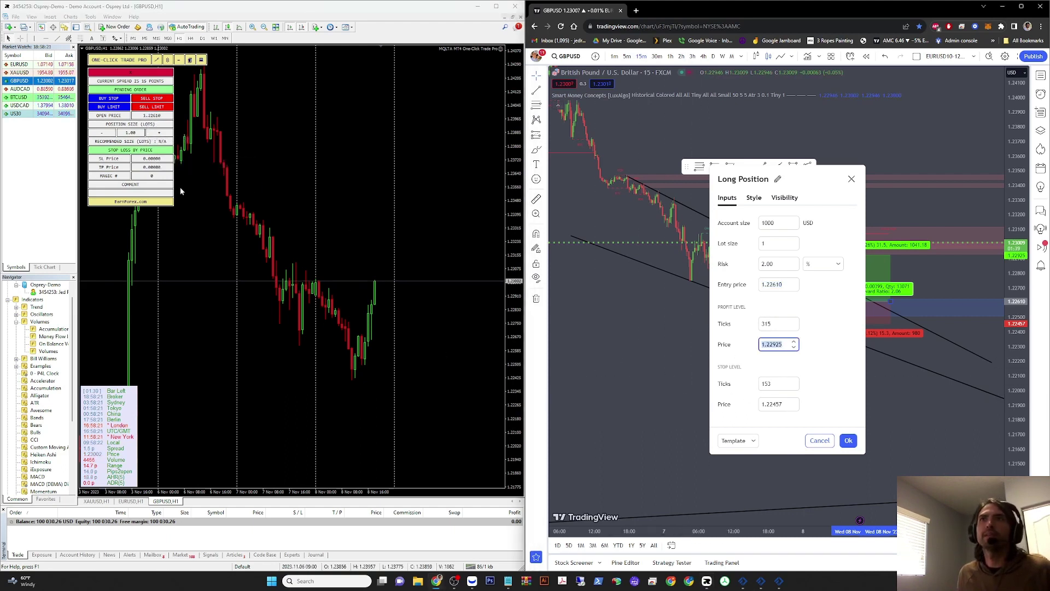
pyautogui.doubleClick(152, 167)
pyautogui.hotkey('ctrl', 'v')
pyautogui.doubleClick(780, 403)
pyautogui.hotkey('ctrl', 'c')
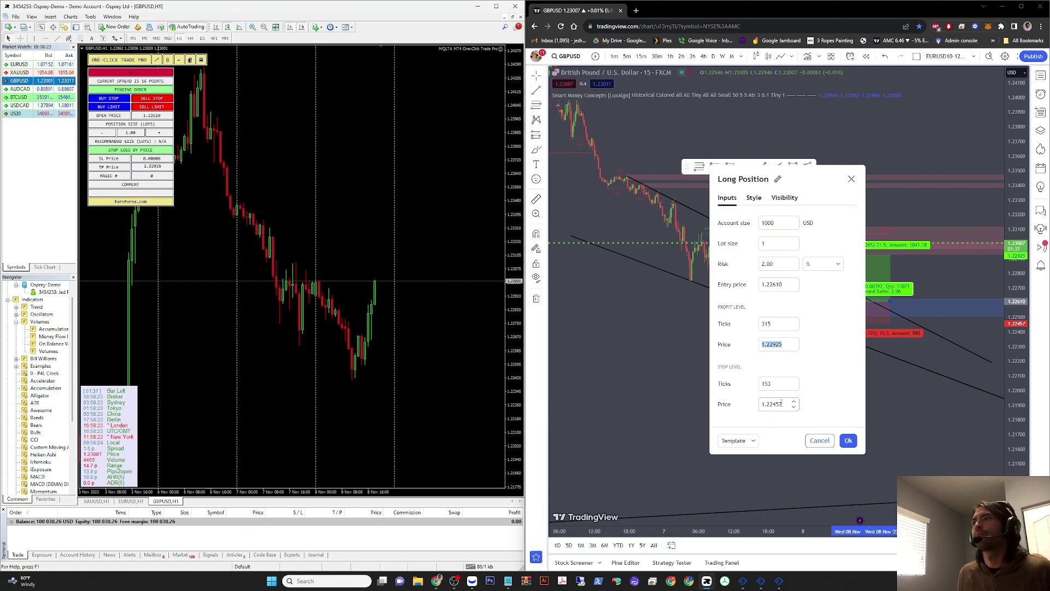
pyautogui.doubleClick(159, 158)
pyautogui.hotkey('ctrl', 'v')
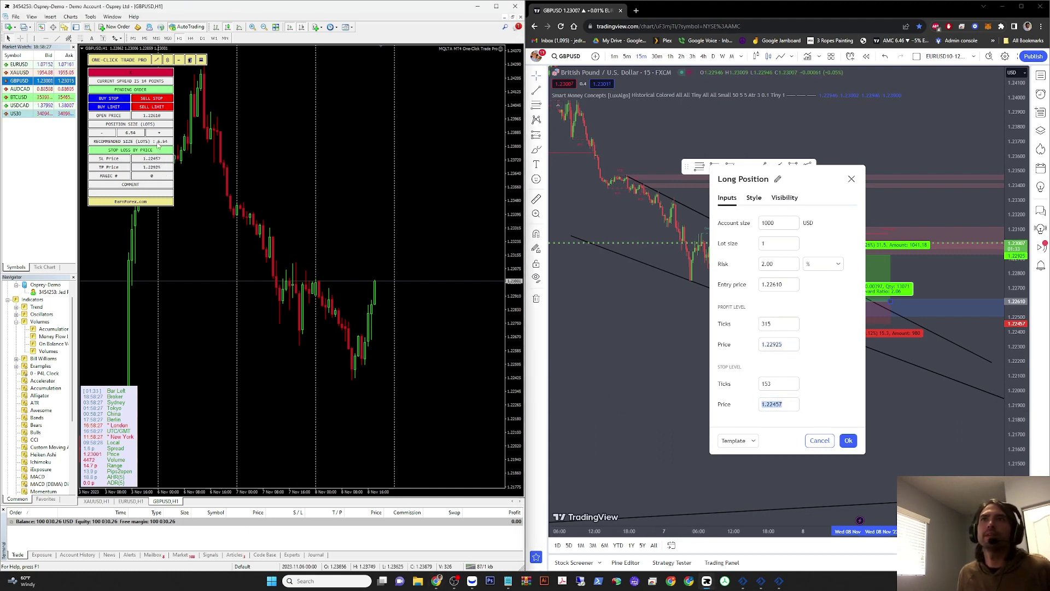
pyautogui.click(111, 108)
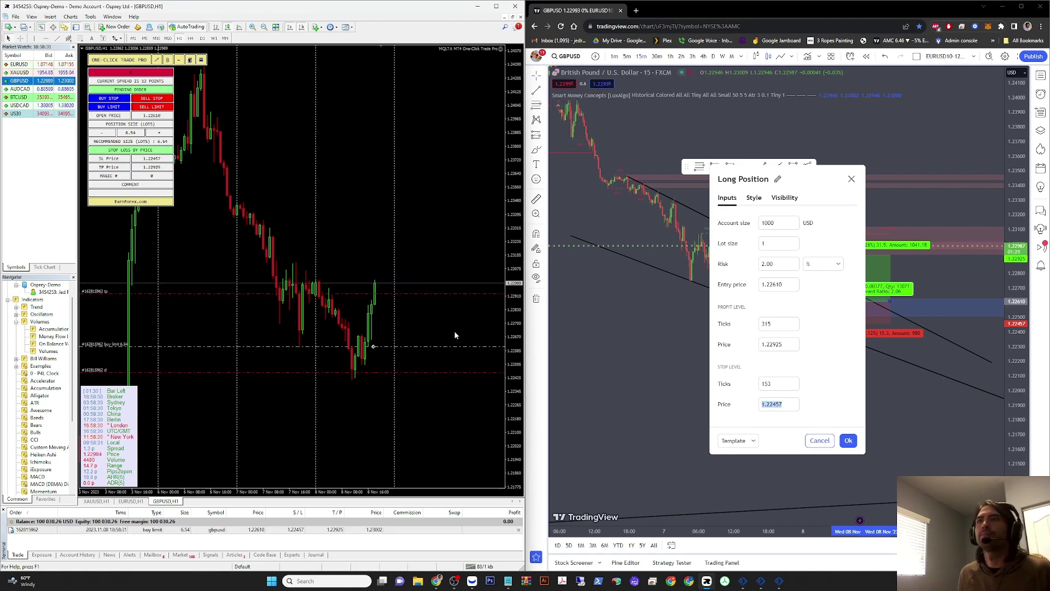
pyautogui.click(851, 180)
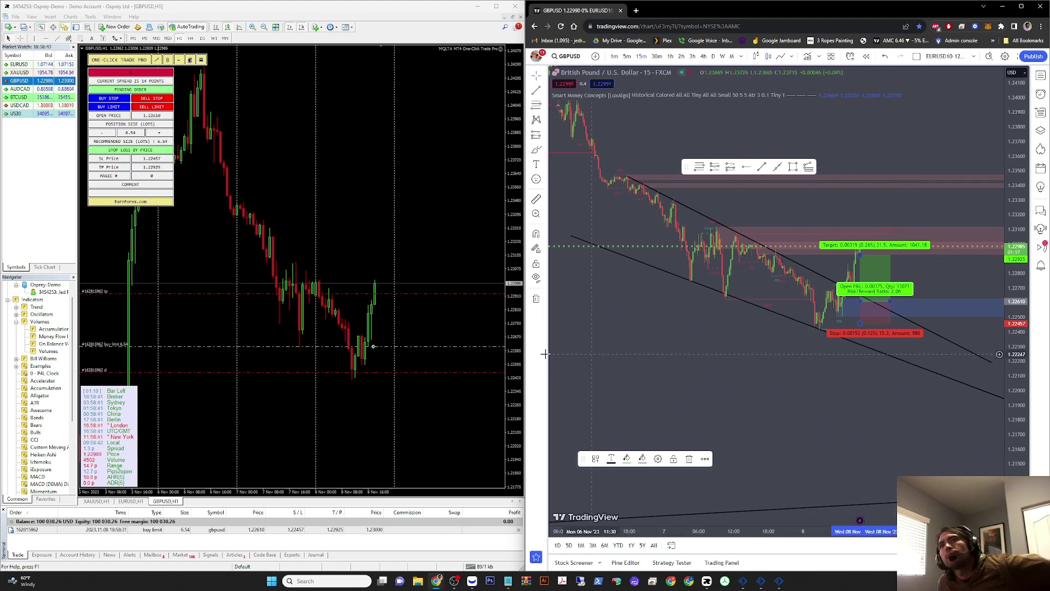
# Start and cancel a GBPUSD price alert, then switch MetaTrader's GBPUSD chart to M15
pyautogui.click(925, 296)
pyautogui.rightClick(925, 294)
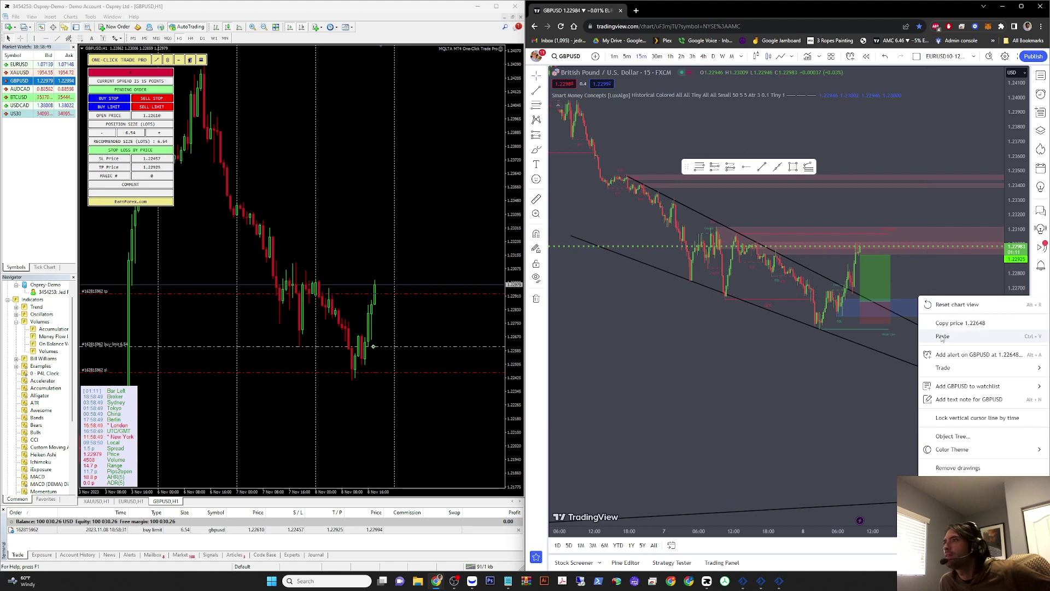
pyautogui.click(963, 355)
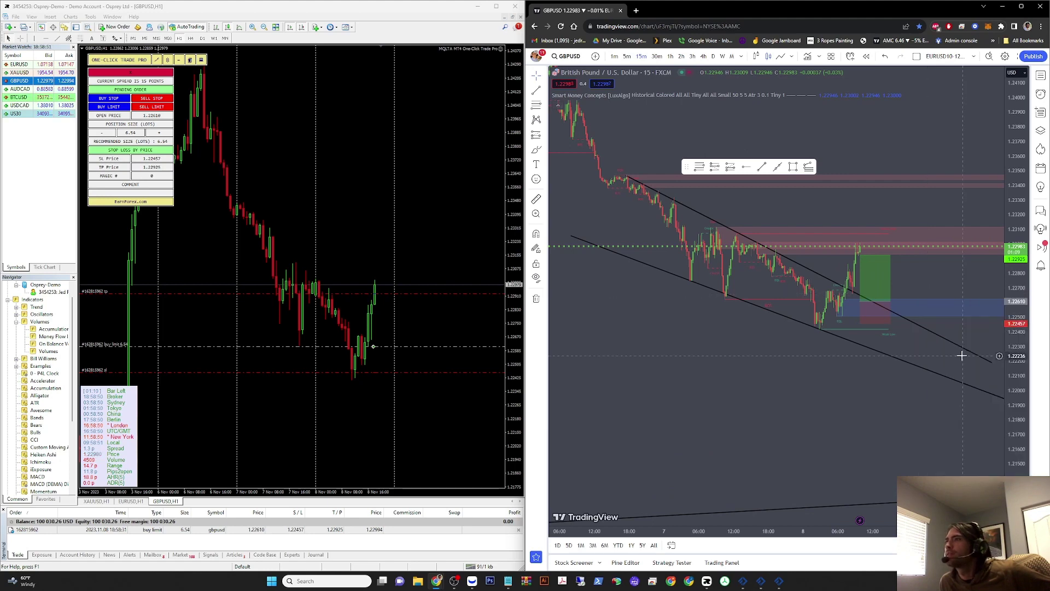
pyautogui.click(873, 174)
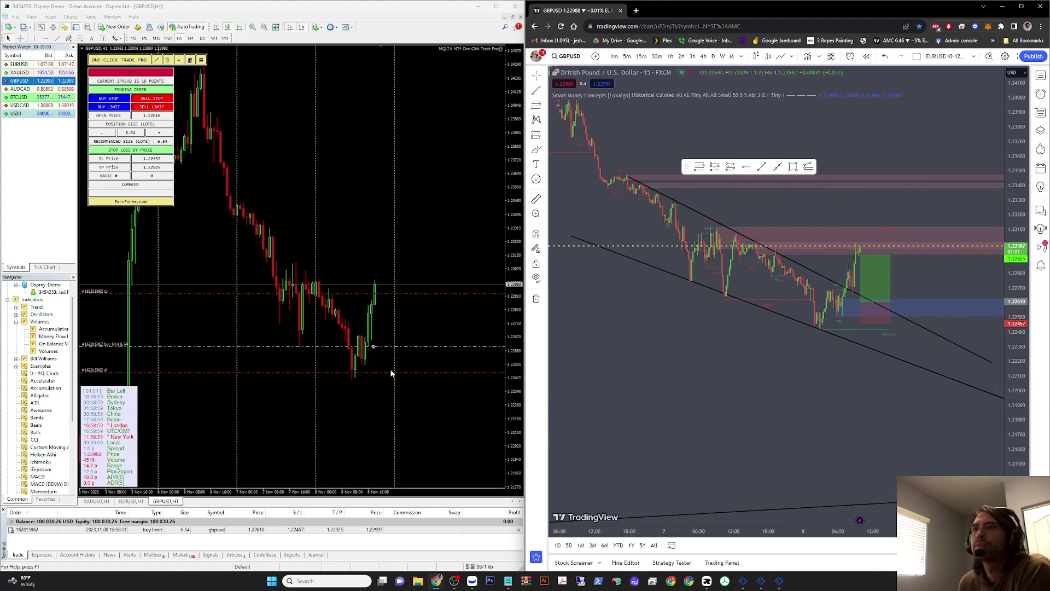
pyautogui.click(156, 38)
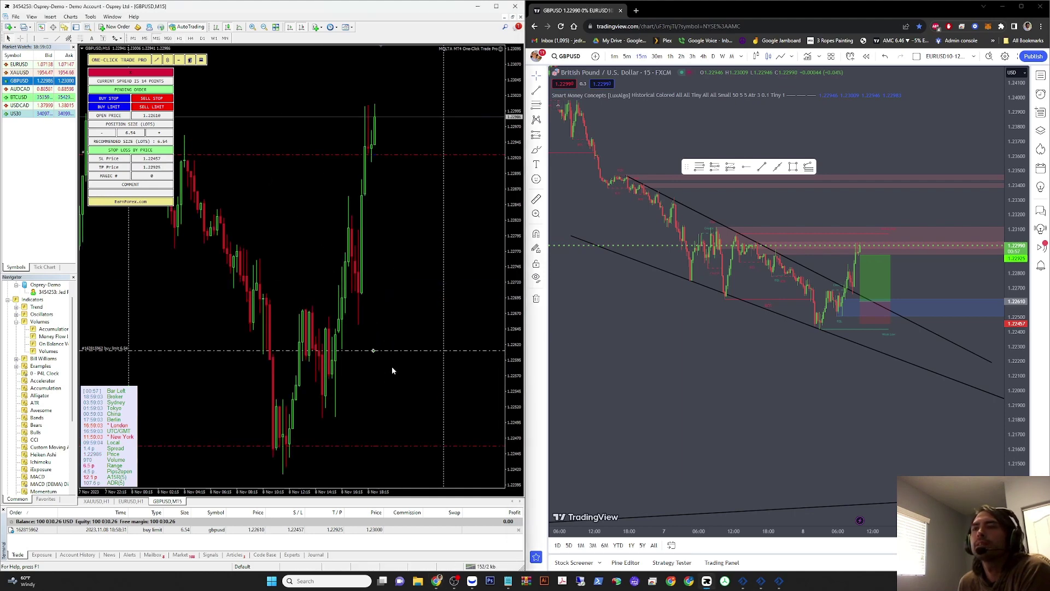